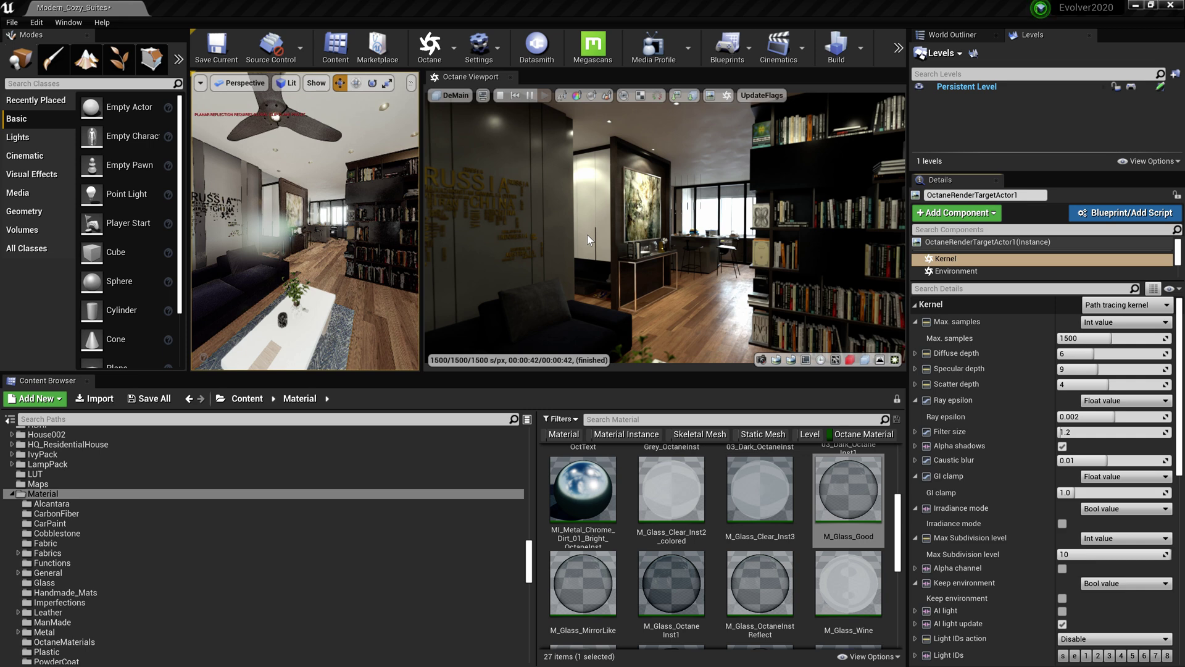
Enable AI light in the Octane kernel and show the render passes settings
click(1062, 611)
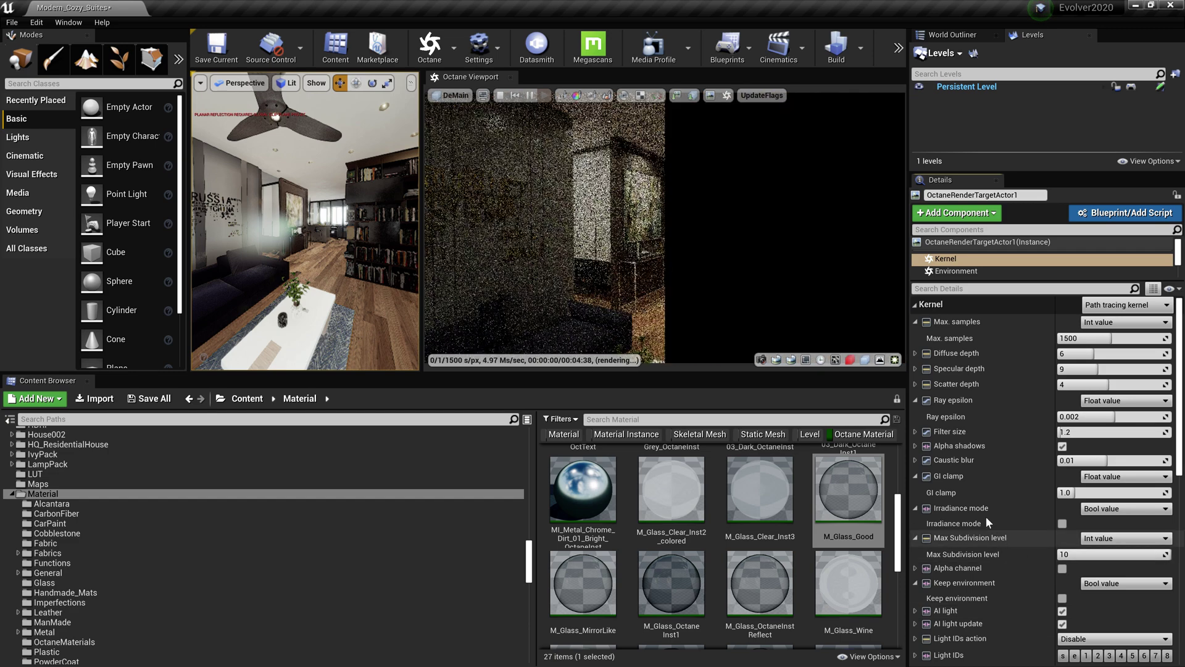
click(866, 361)
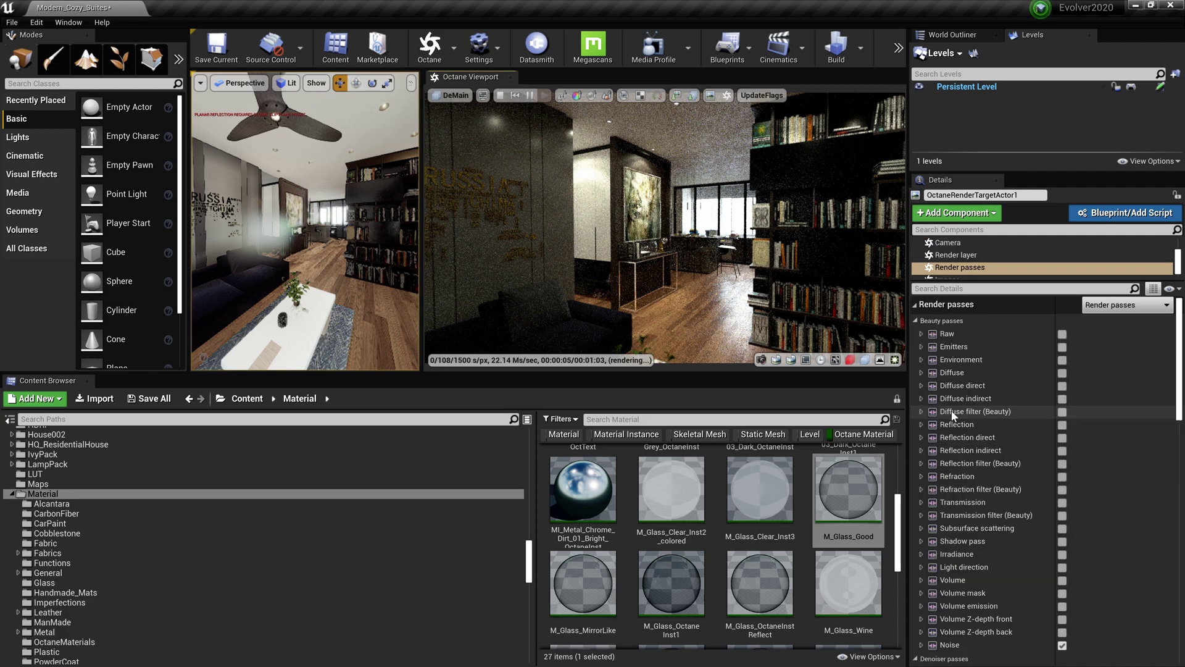
Scroll to the Cryptomatte passes section and bring up the viewable render pass list
scroll(953, 414, down, 12)
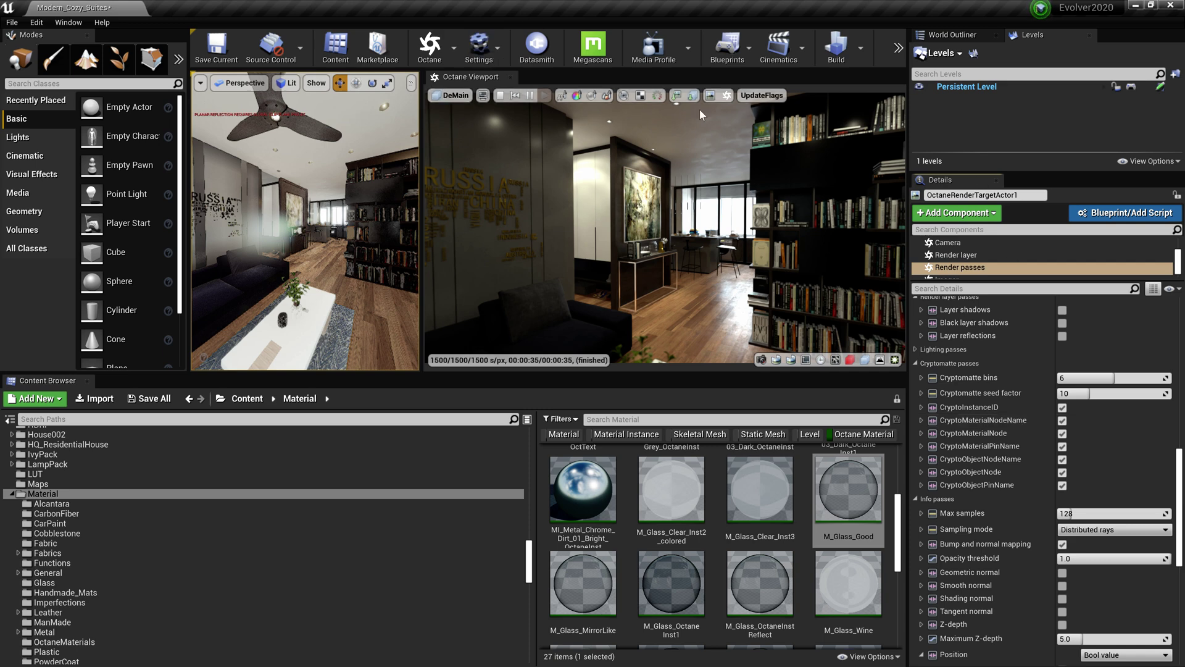
click(451, 95)
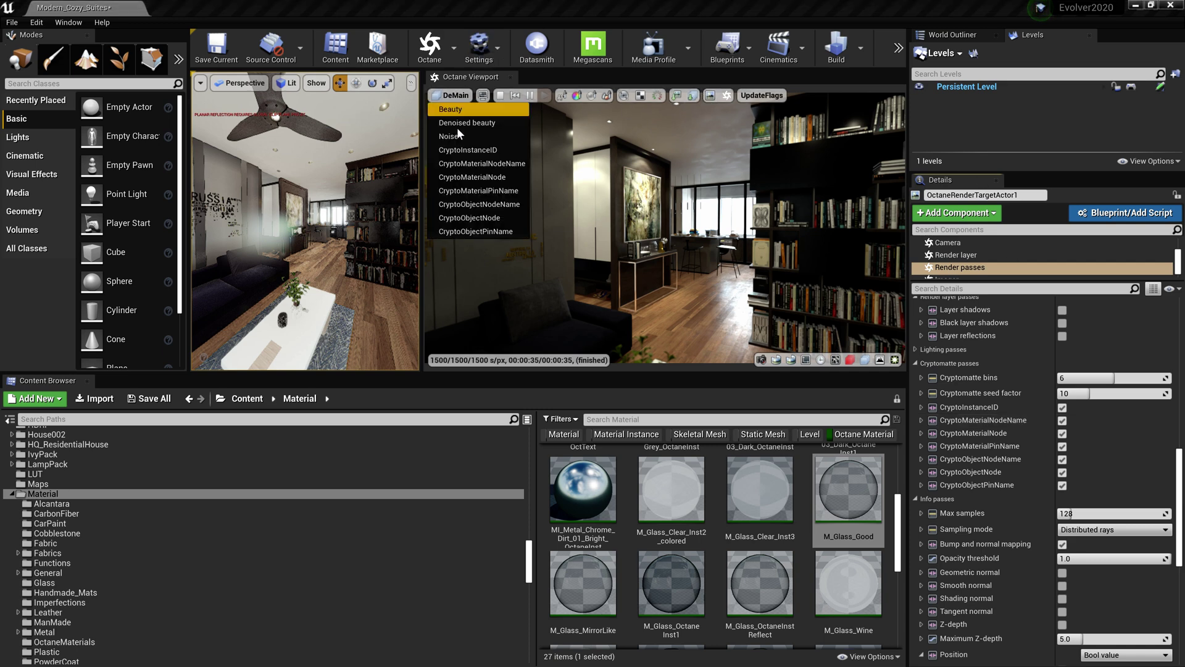
Preview the CryptoObjectNode, then the CryptoMaterialNode pass, and open the render export options
click(498, 220)
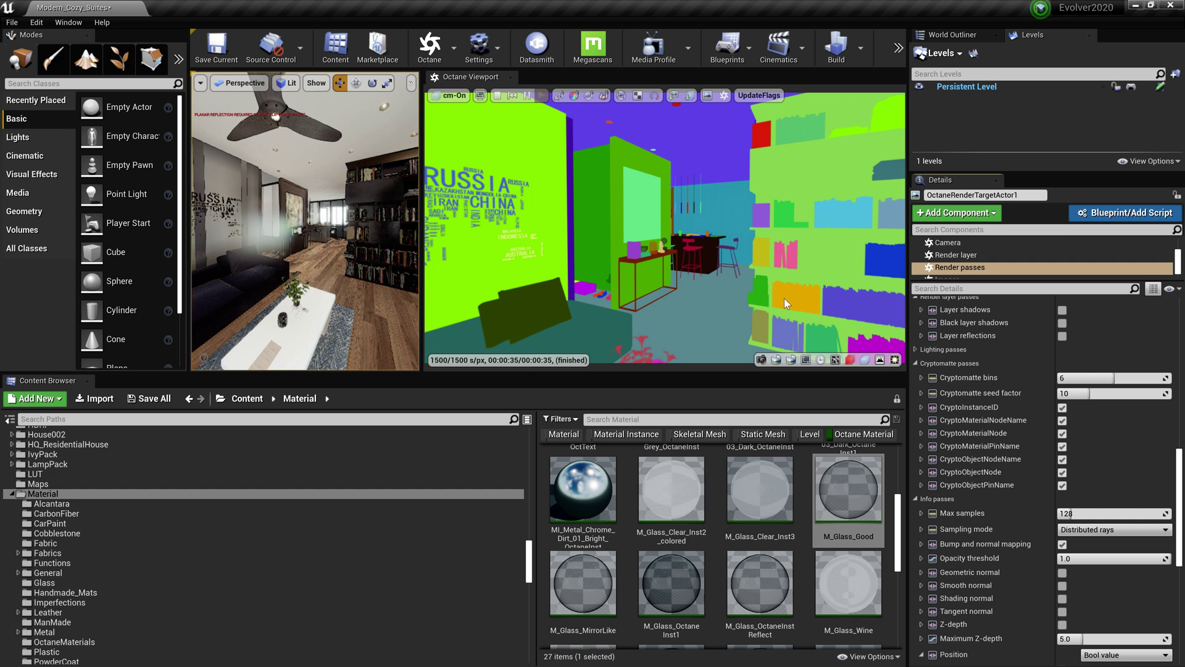
click(458, 97)
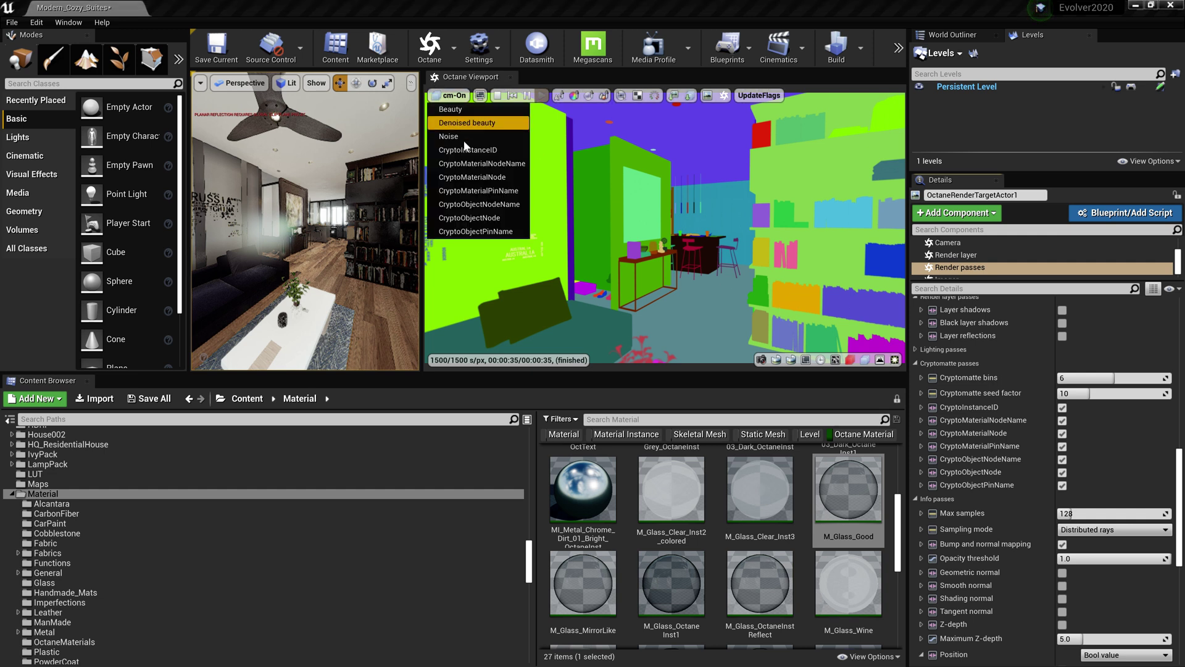
click(483, 179)
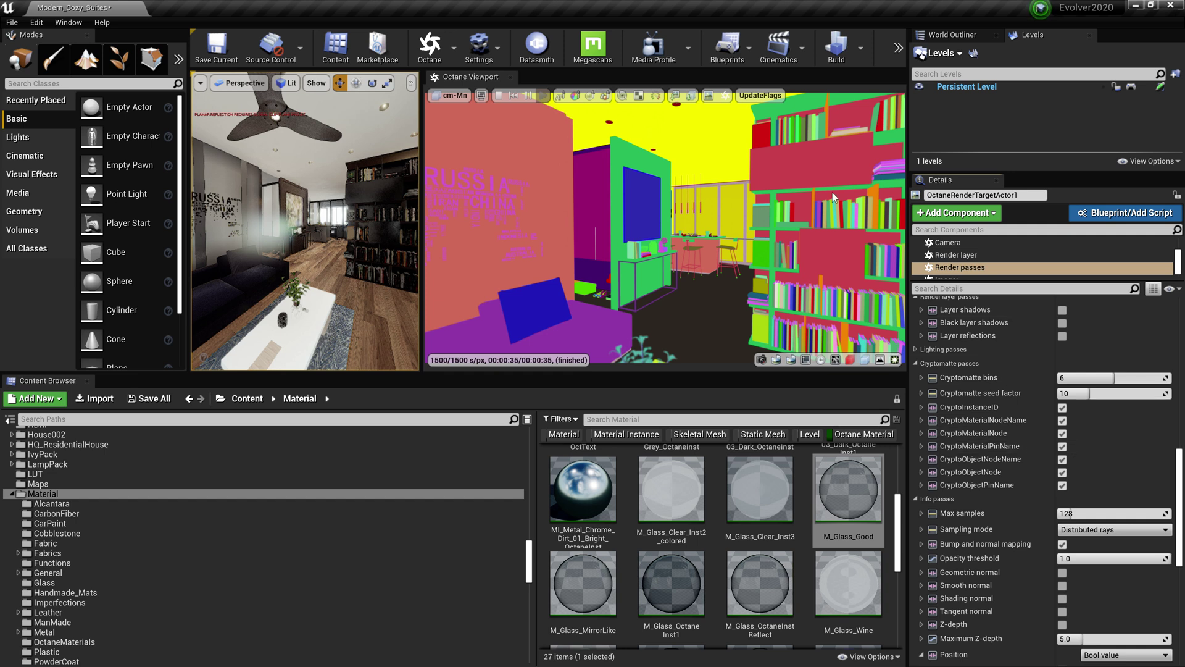
click(692, 96)
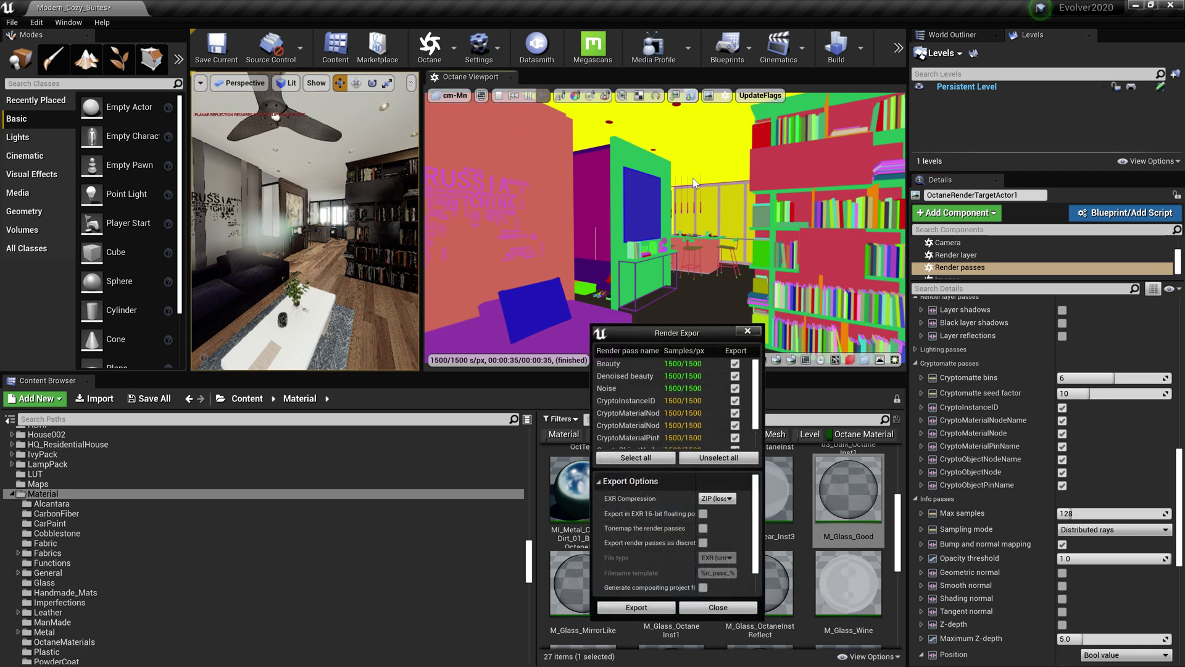
Enlarge the Render Export Options dialog and keep ZIP (lossless) EXR compression
drag(588, 319, 455, 161)
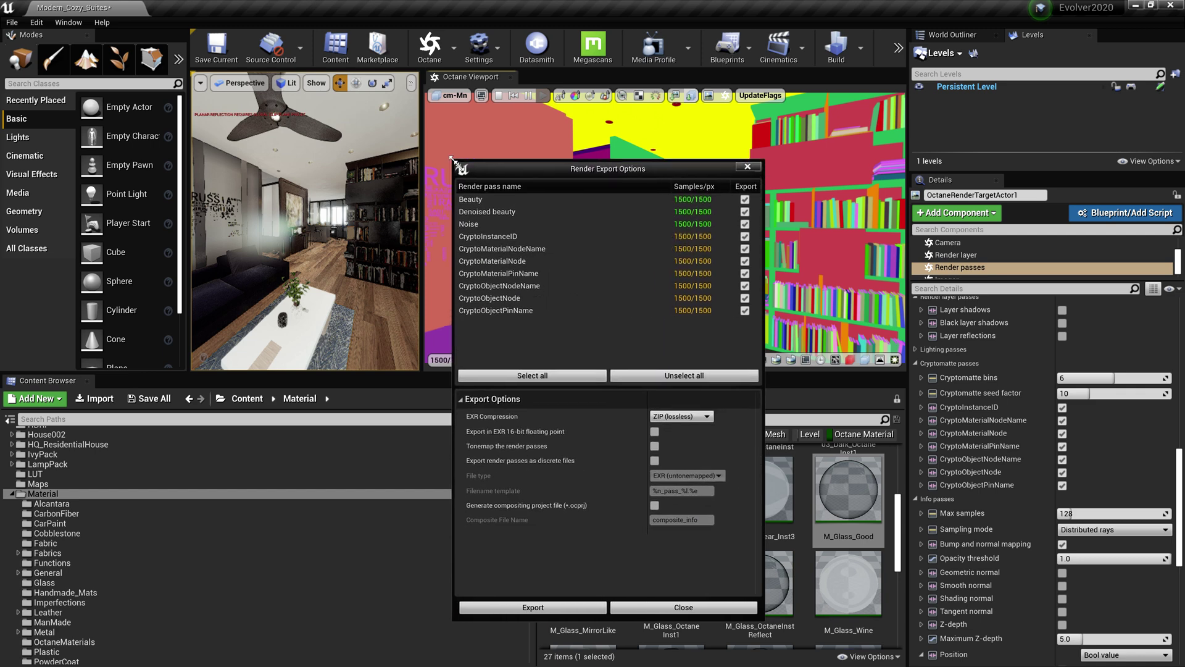
click(708, 417)
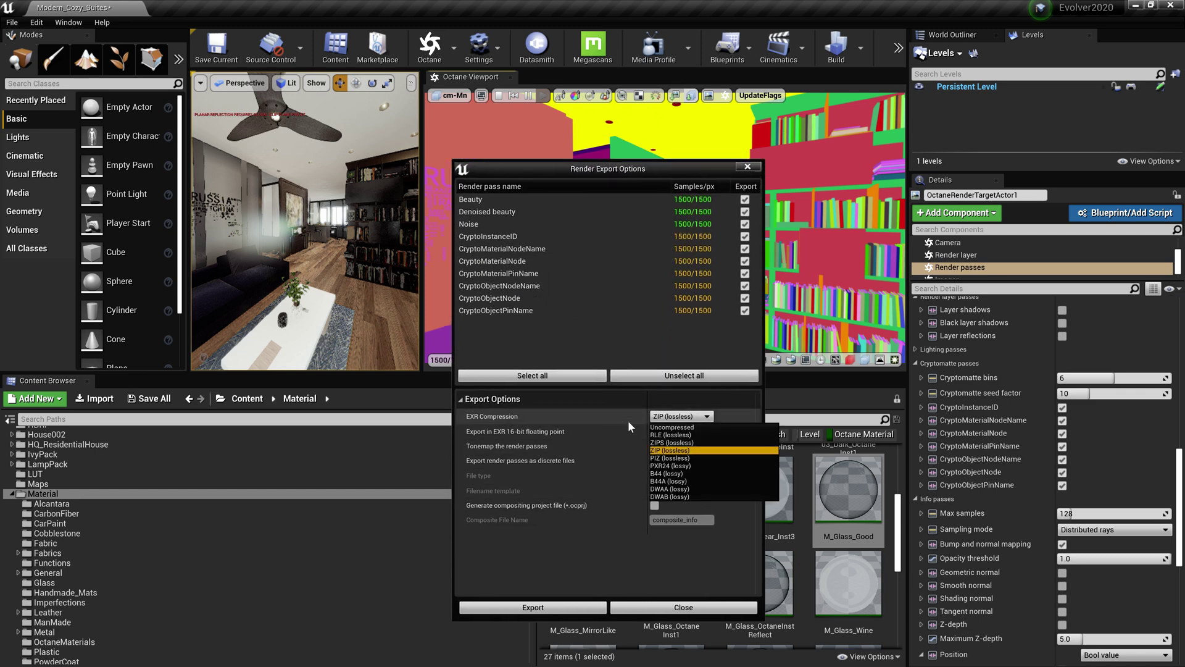
click(706, 450)
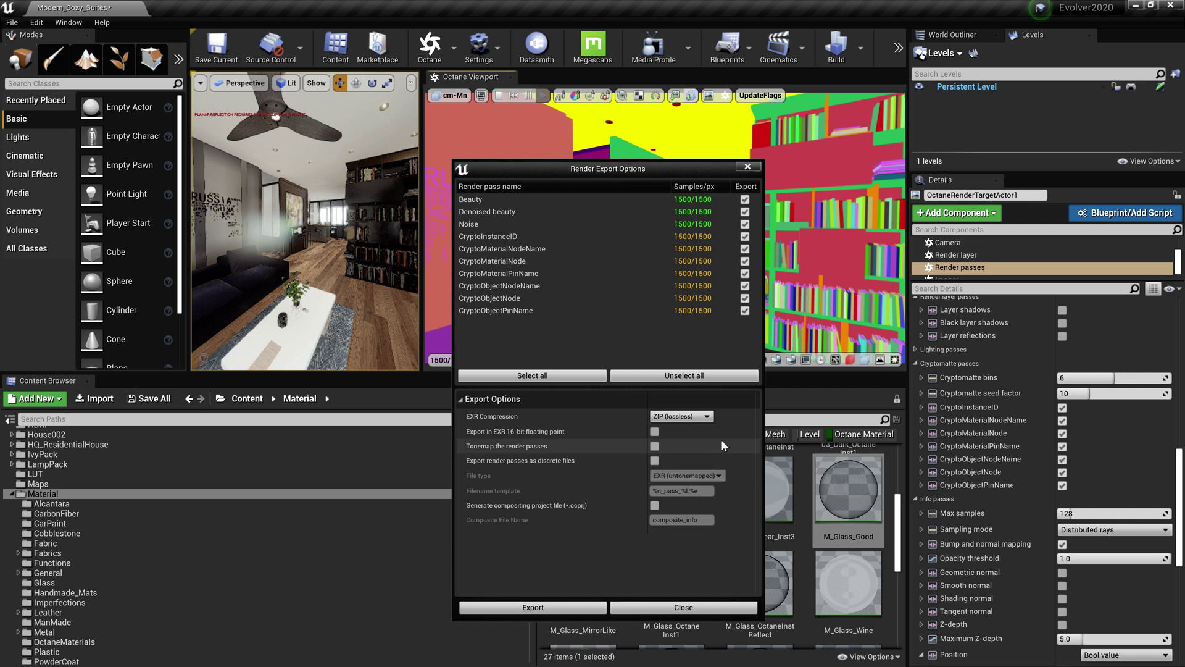
Export all render passes as EXR file '1' into the Downloads folder
click(533, 607)
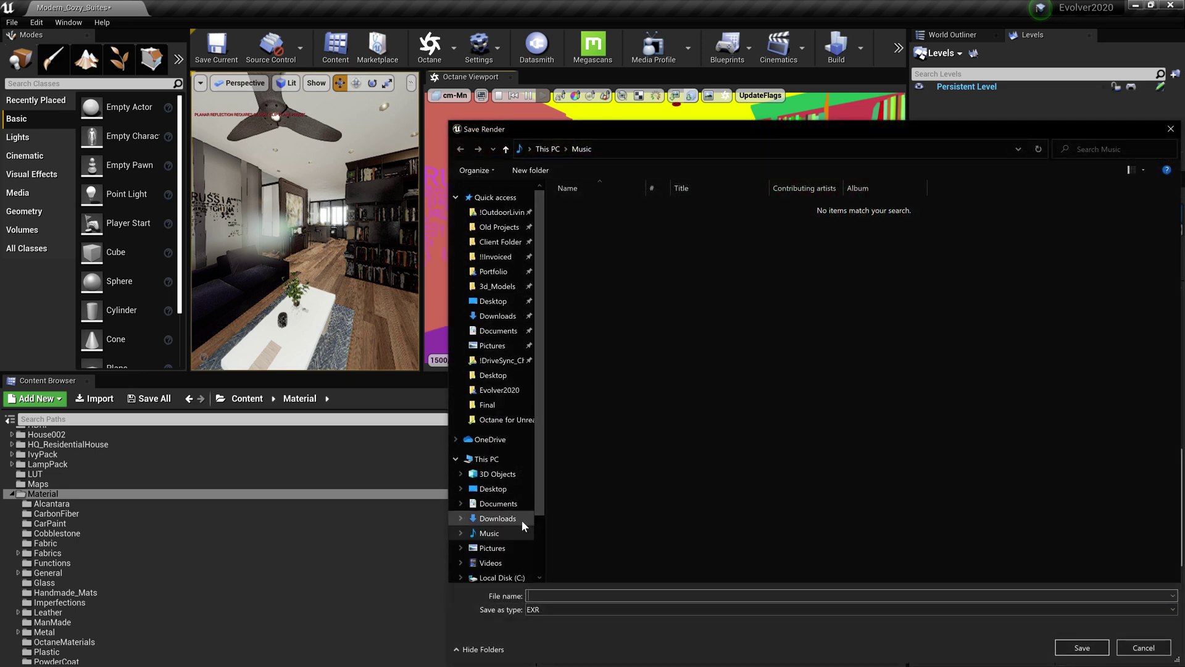
click(498, 518)
click(741, 595)
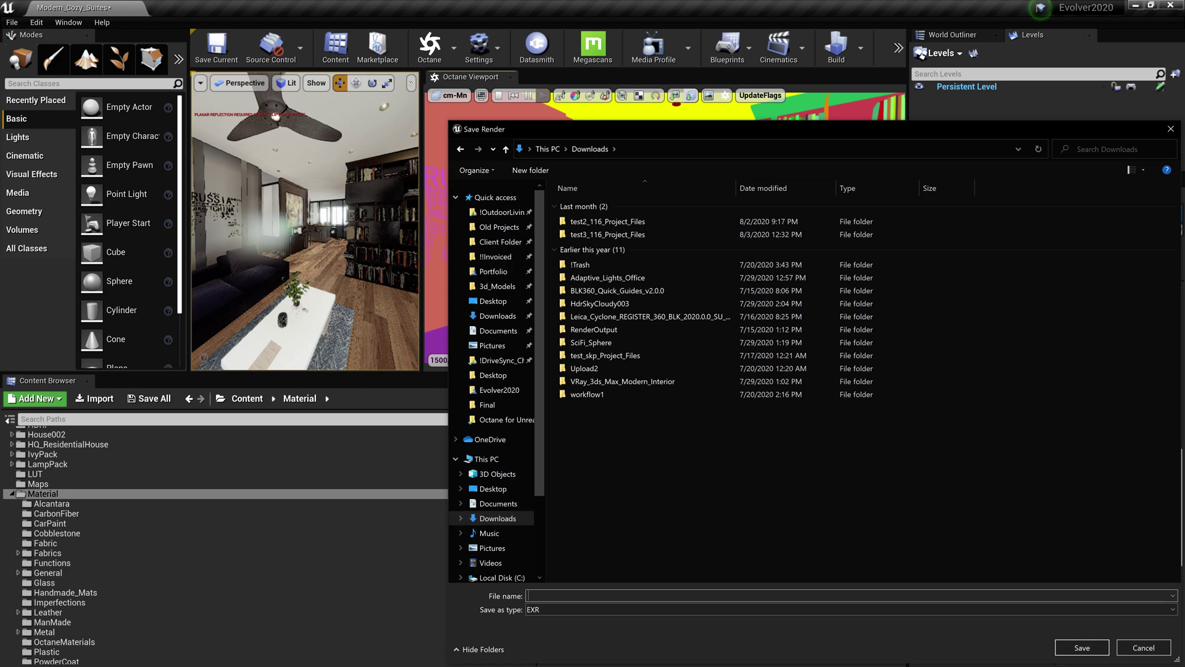
text(1)
click(1082, 648)
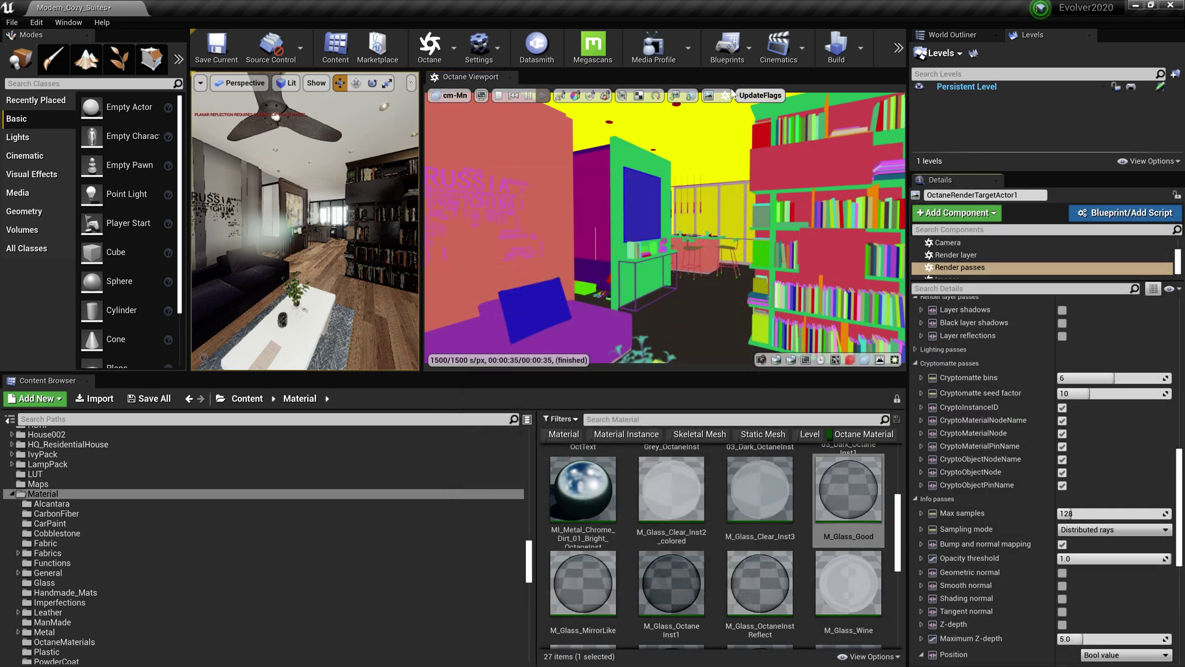
click(691, 97)
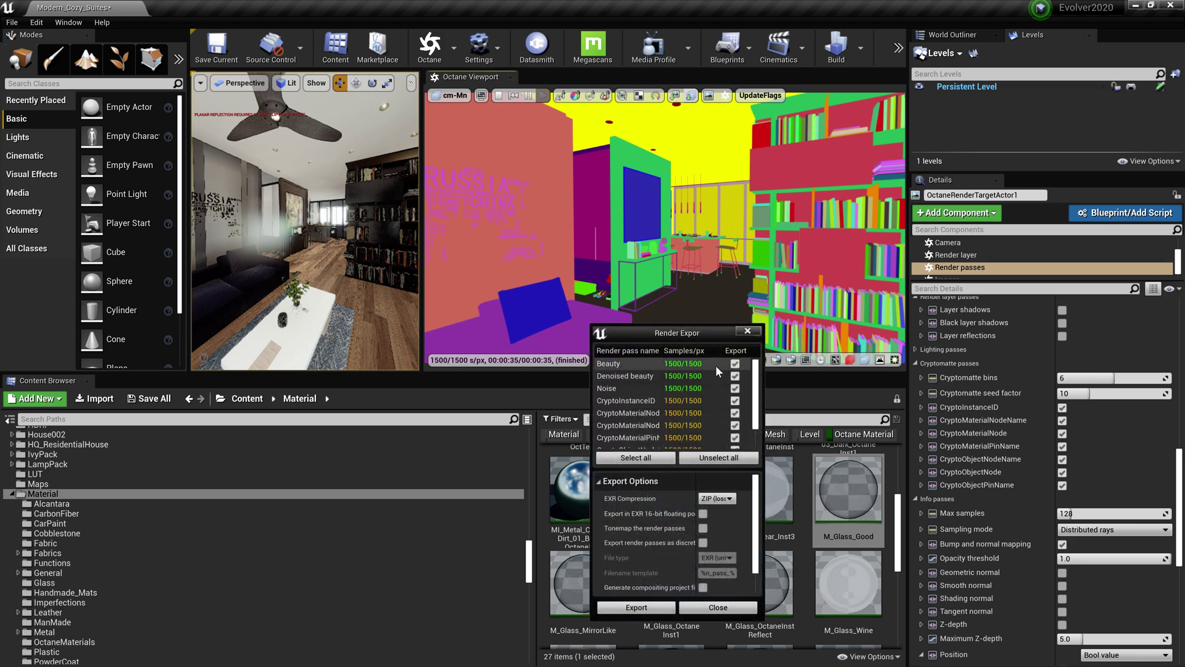
Set EXR compression to DWAA (lossy) and export all passes as file '2' to Downloads
drag(591, 326, 498, 217)
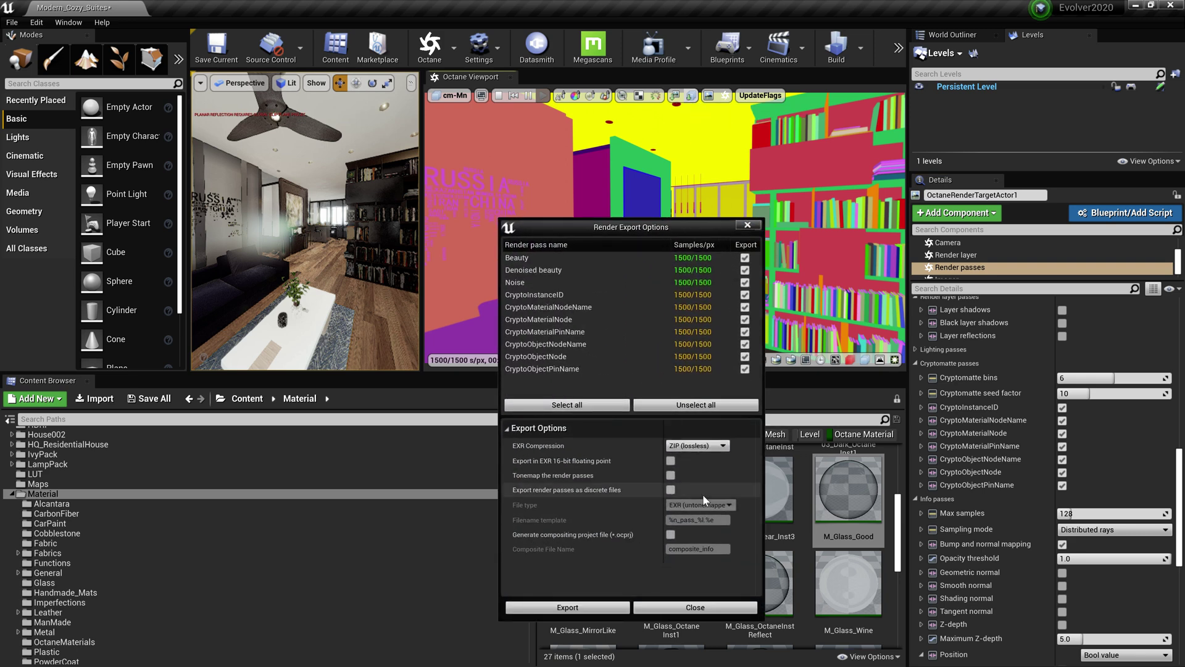
click(697, 445)
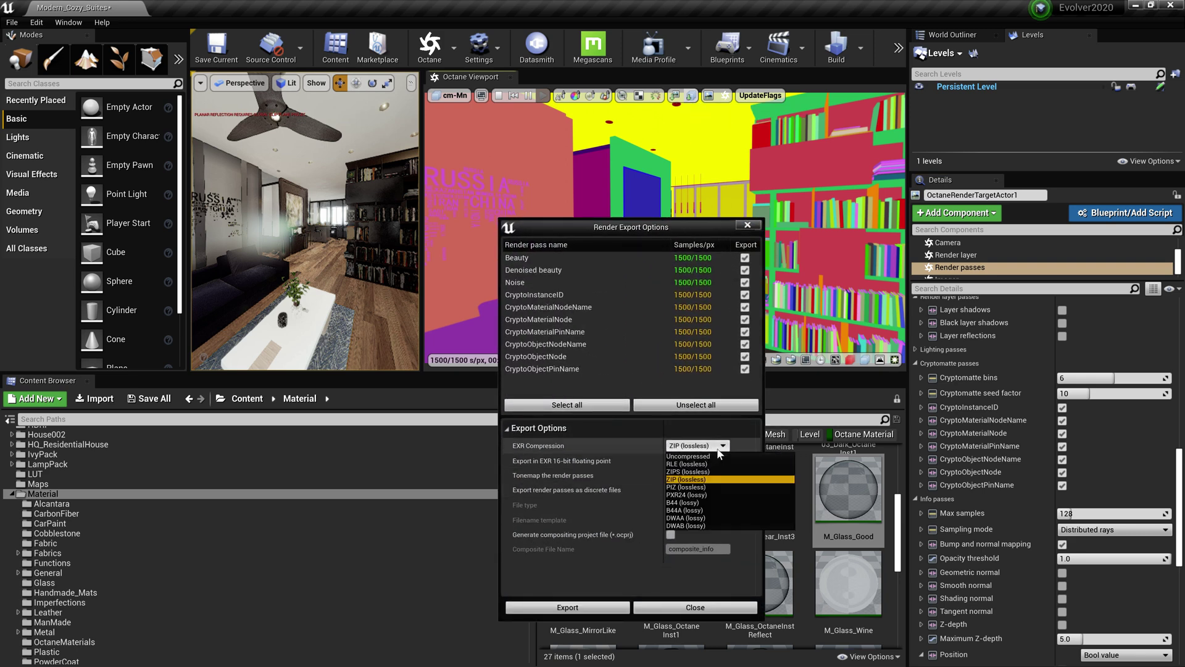
click(713, 516)
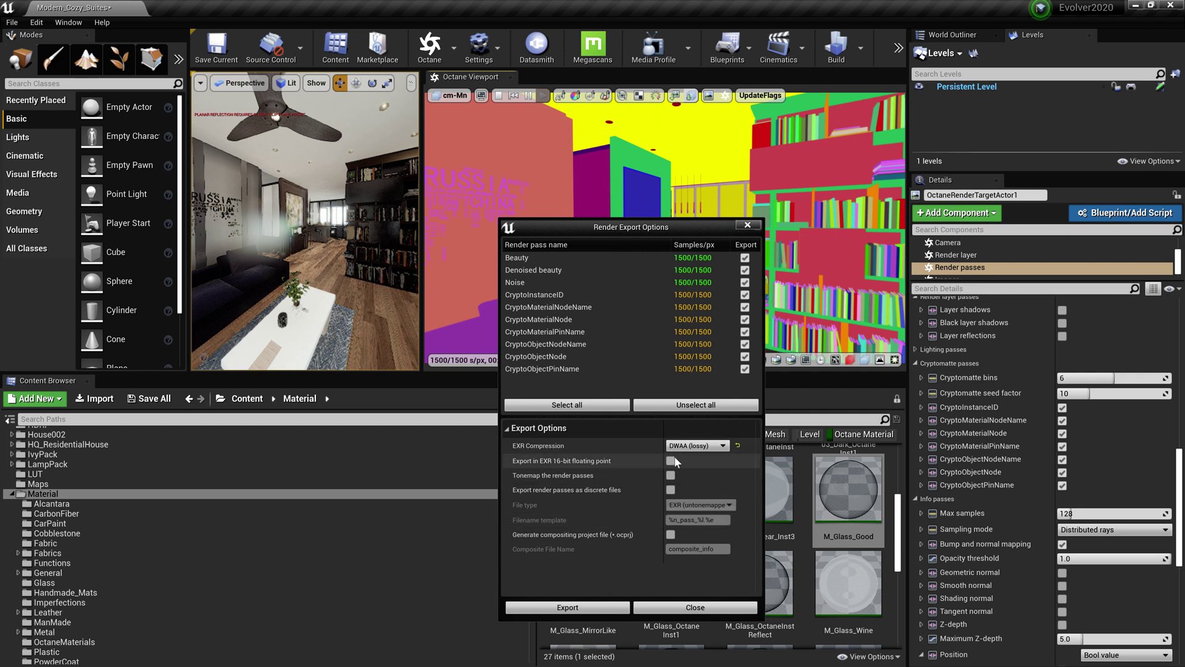
click(696, 446)
click(694, 480)
click(696, 446)
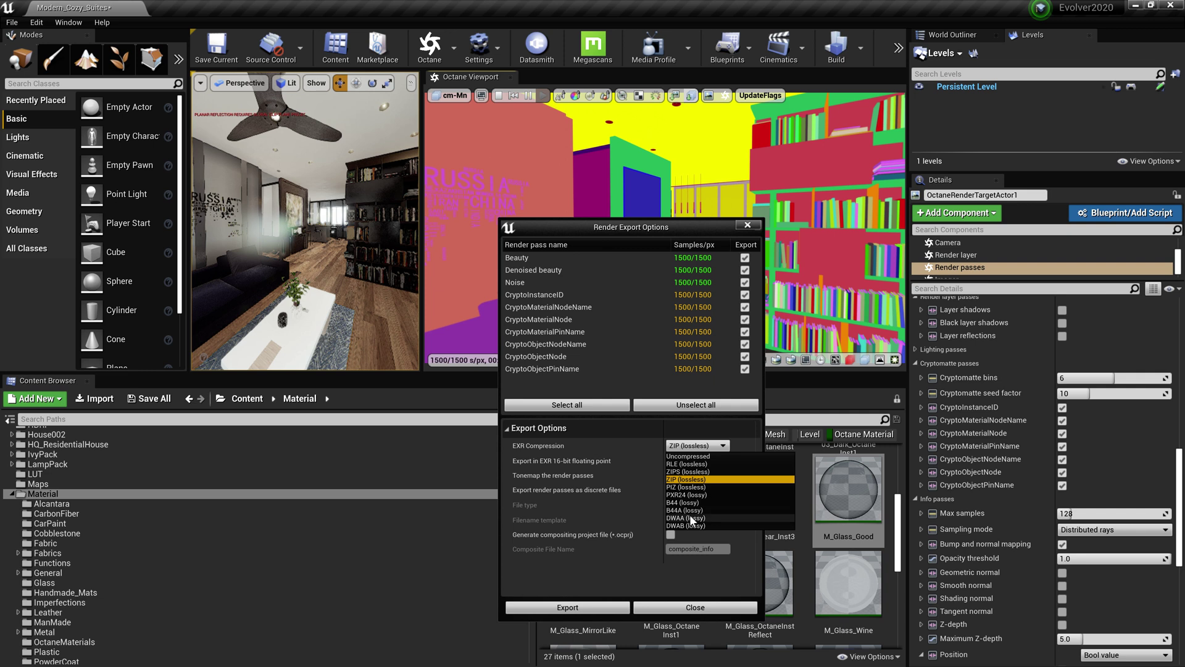
click(690, 517)
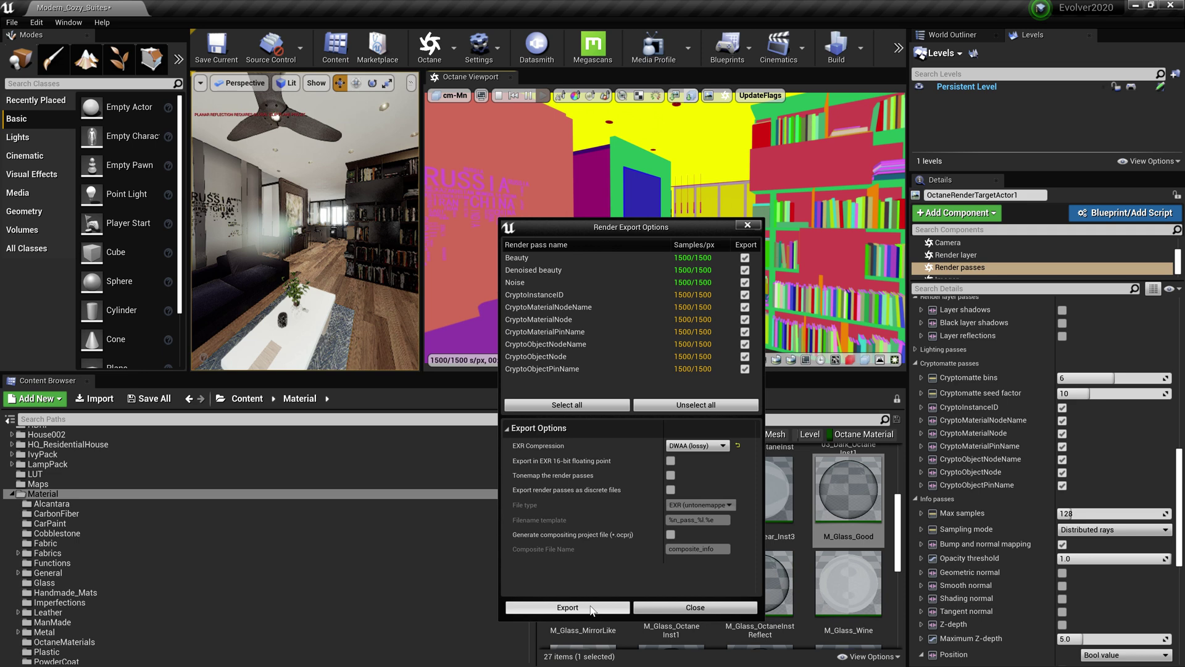
click(566, 608)
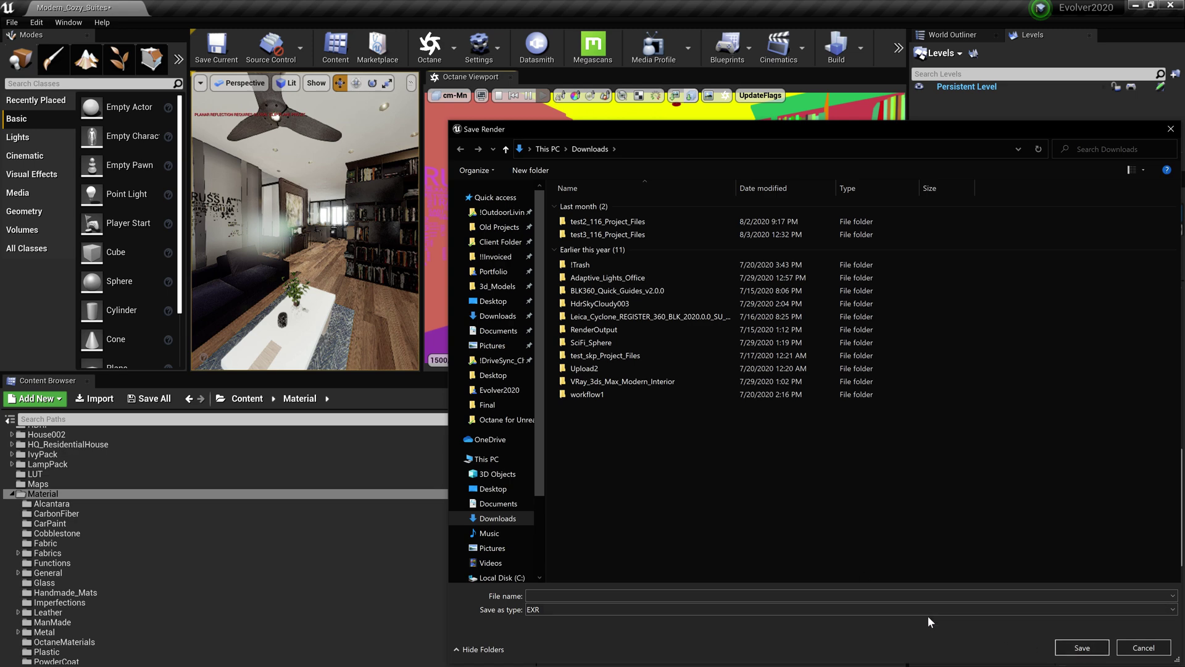
click(1080, 646)
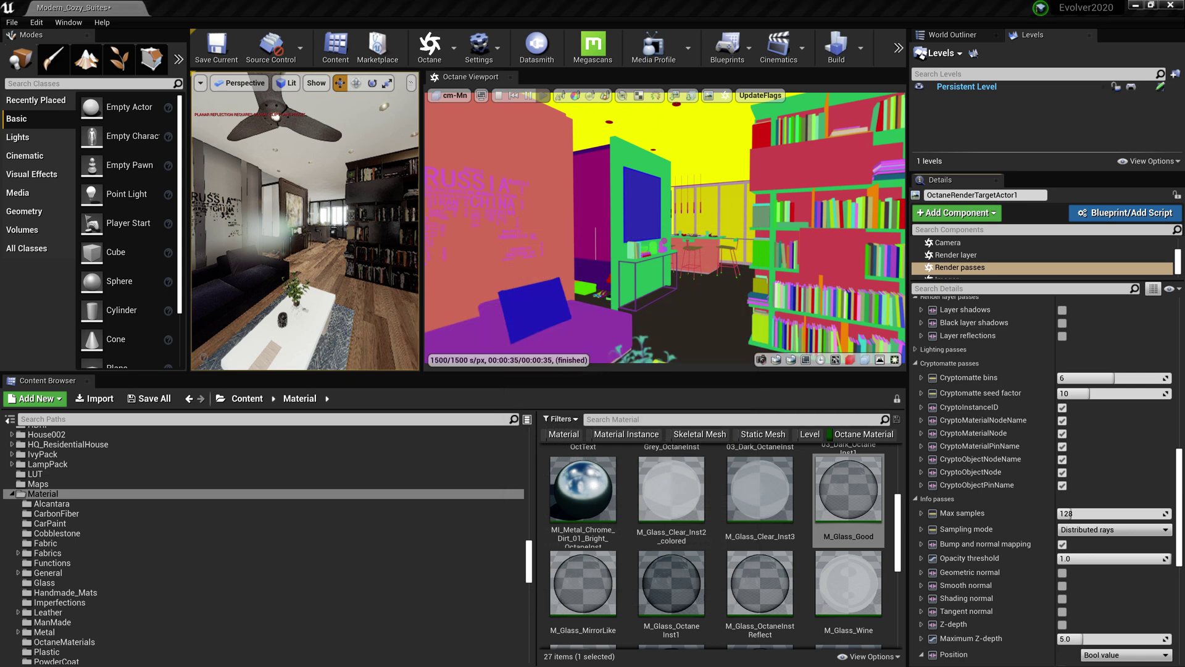
drag(897, 436, 563, 174)
click(409, 266)
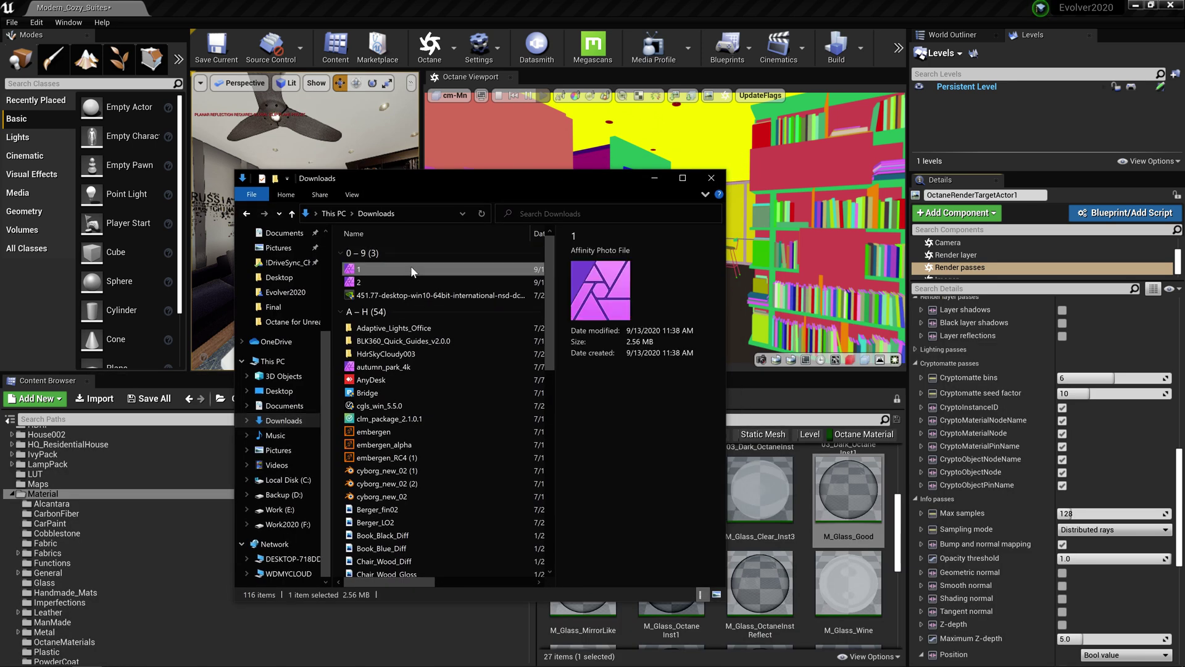
click(408, 280)
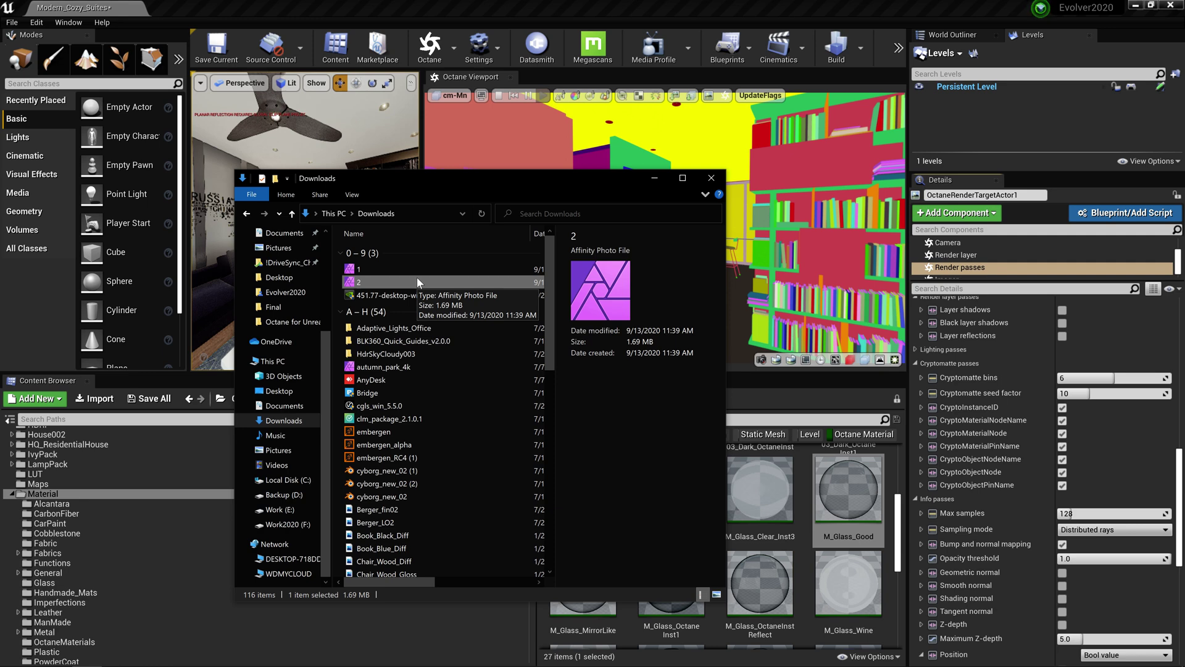
click(656, 178)
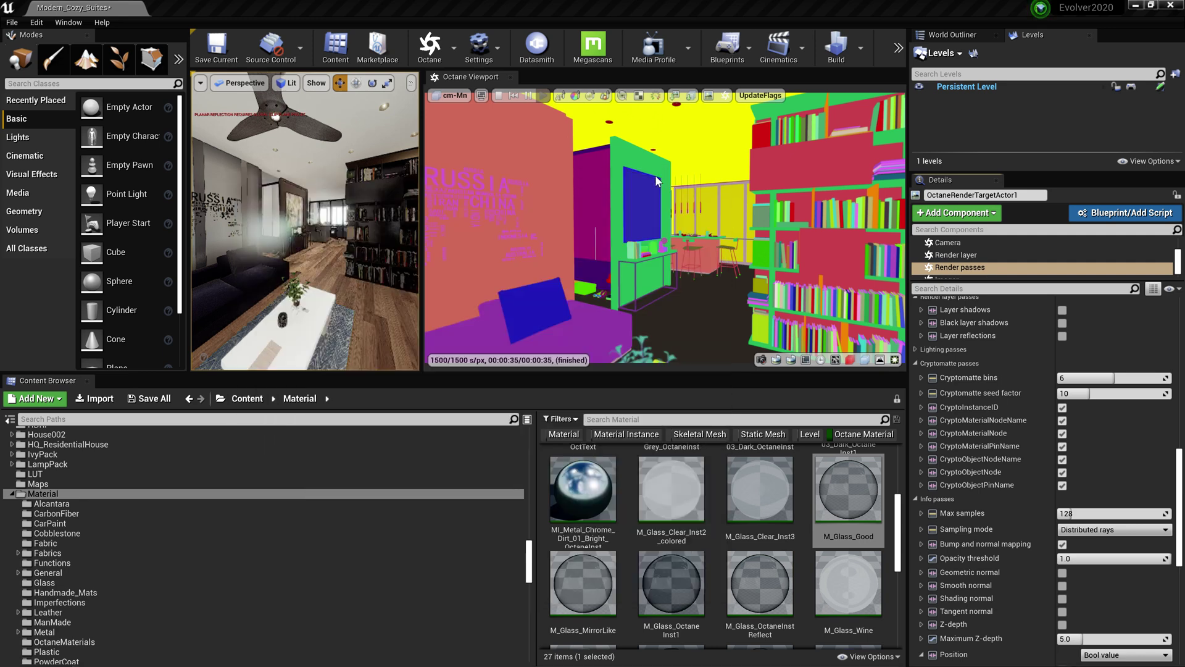